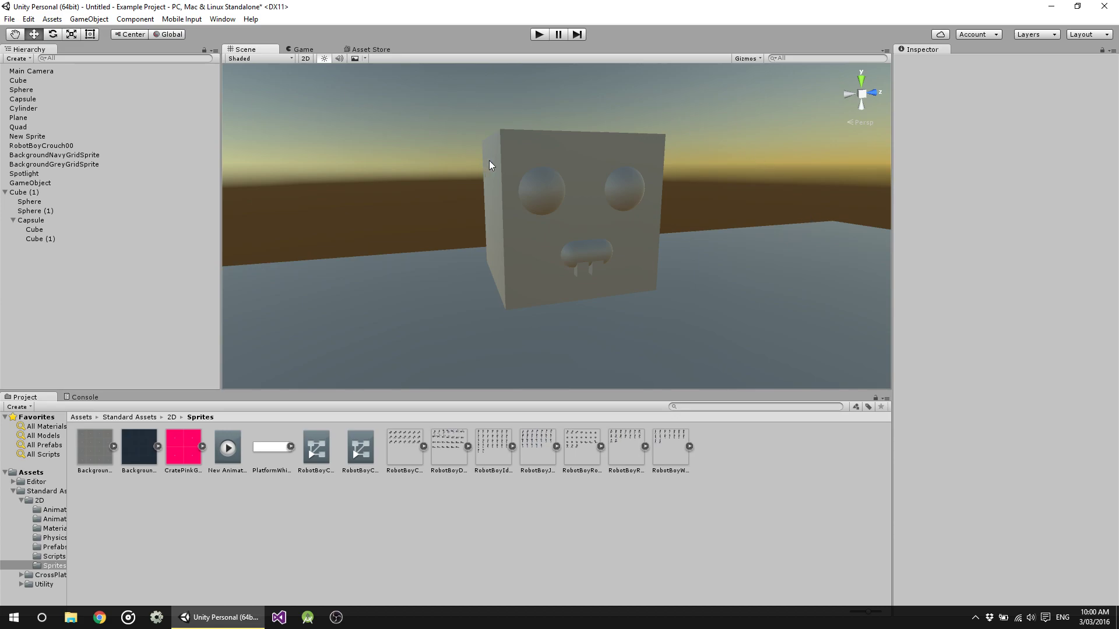
Rename Cube (1) to Enemy and show the top-level Assets folder in the Project panel
click(541, 202)
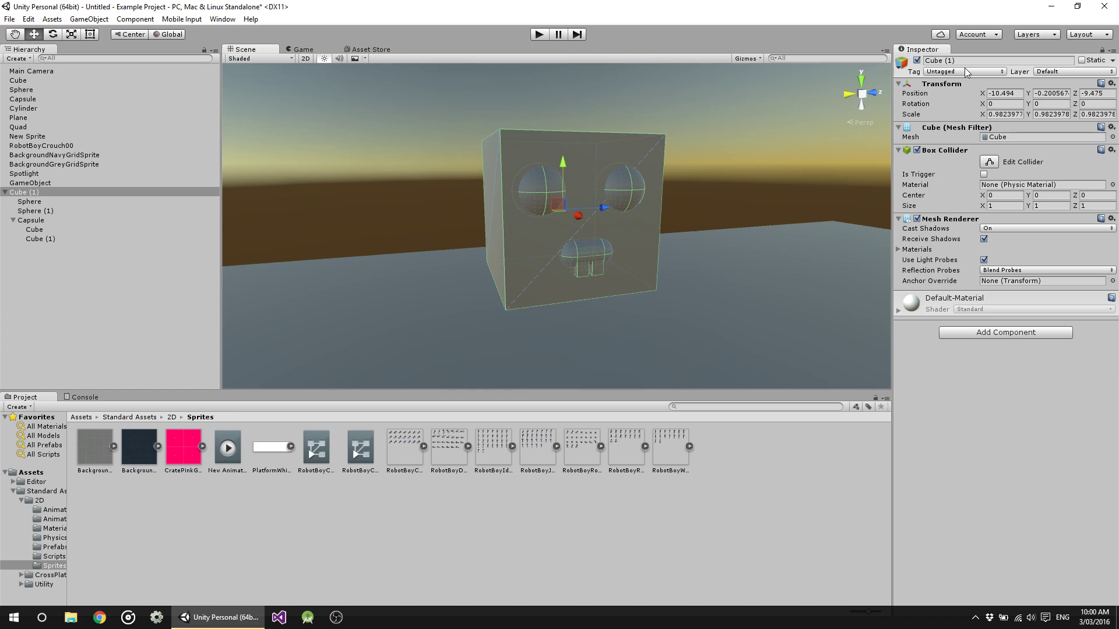
click(984, 61)
text(Enemy)
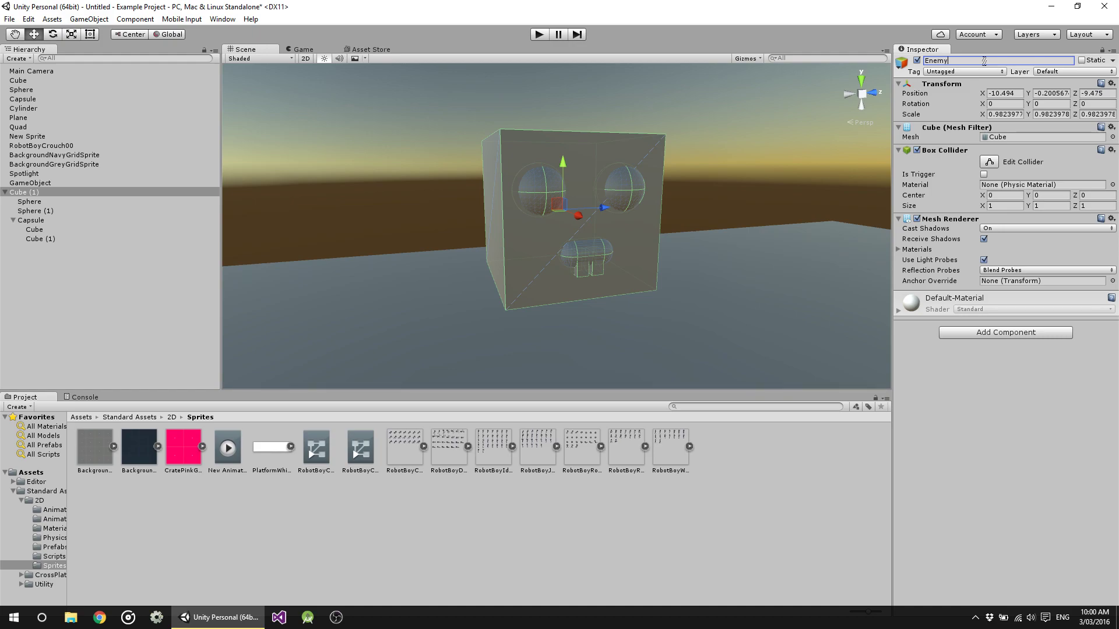
key(Return)
click(47, 474)
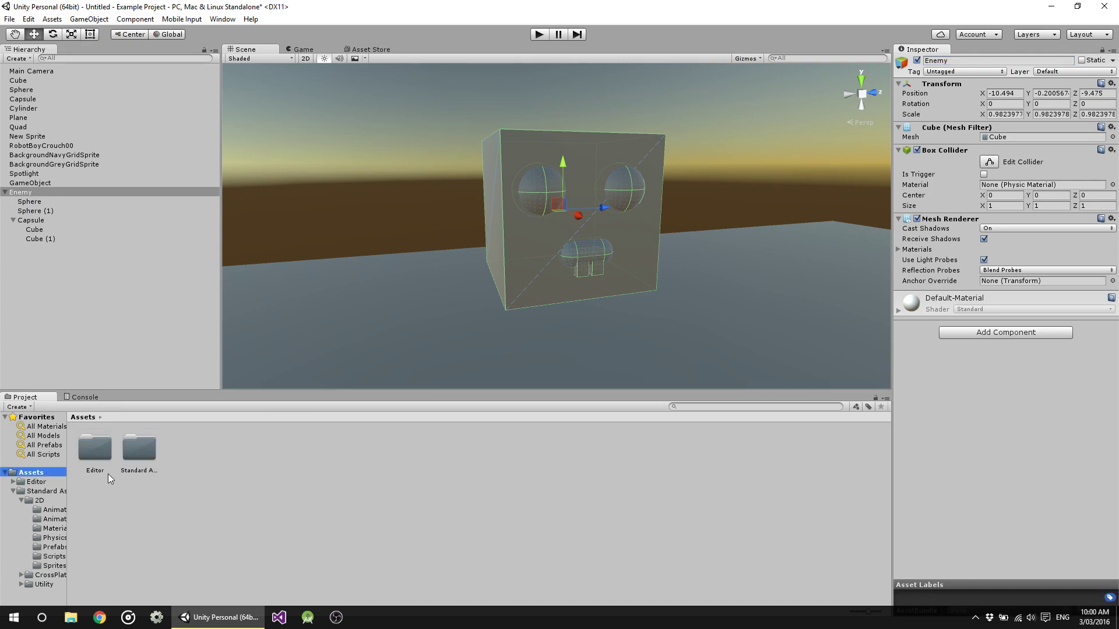
Drag the Enemy hierarchy object into Assets to create the Enemy prefab asset
right_click(258, 502)
mouse_move(324, 290)
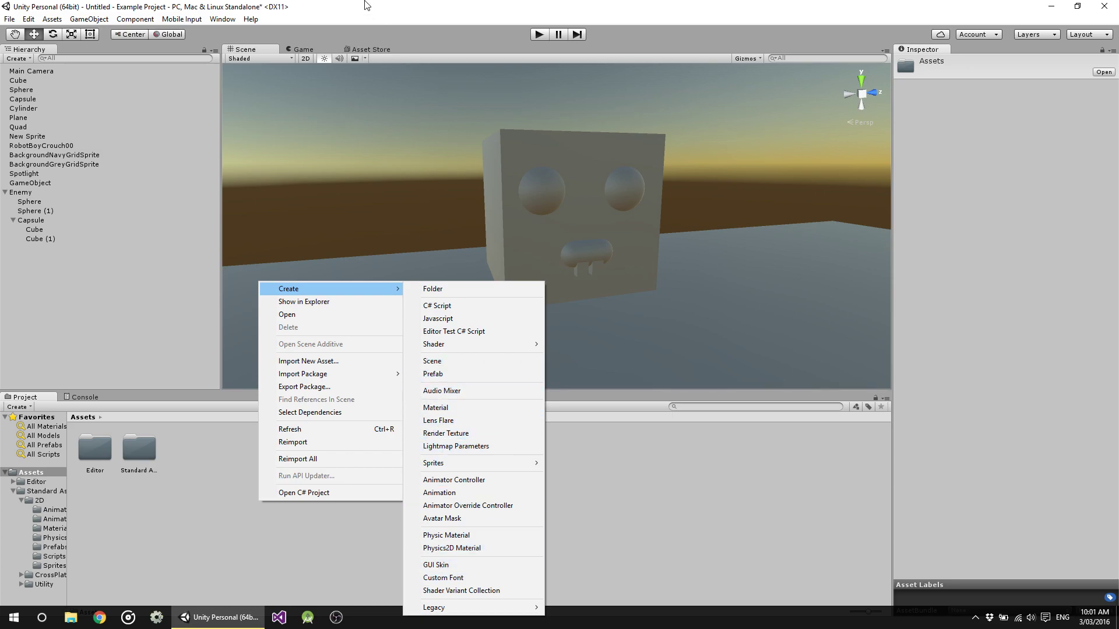
click(20, 192)
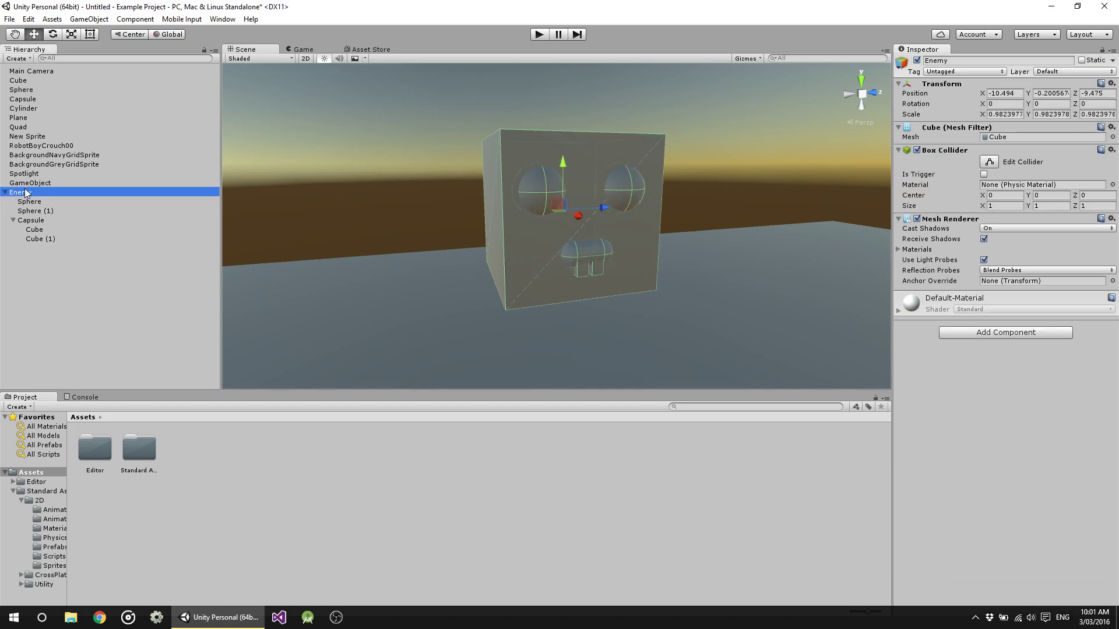
drag(21, 192, 290, 482)
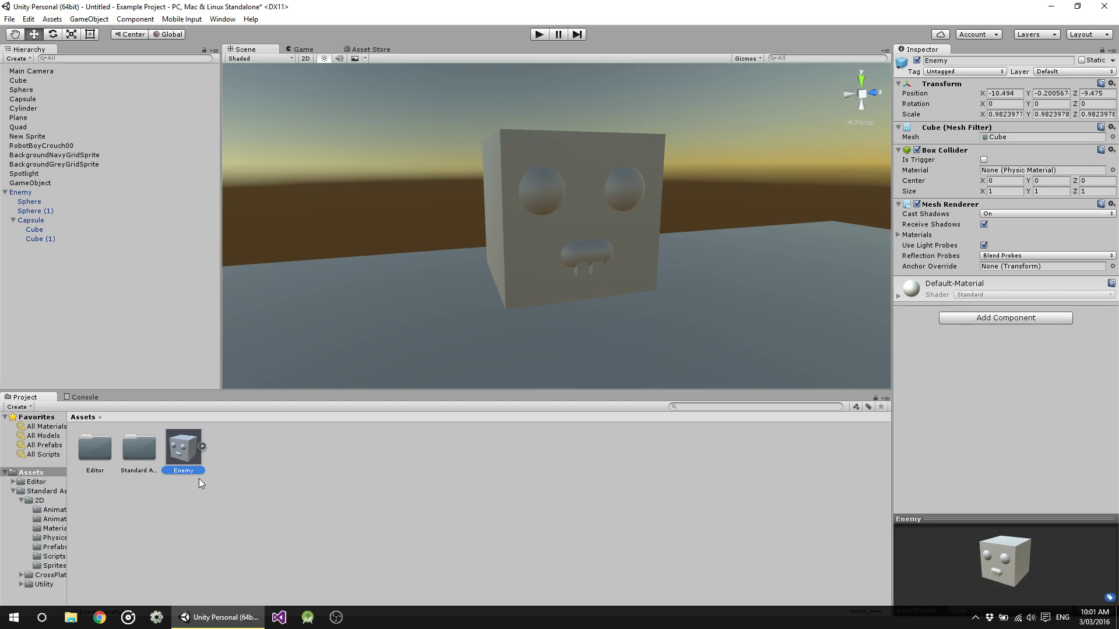
click(203, 447)
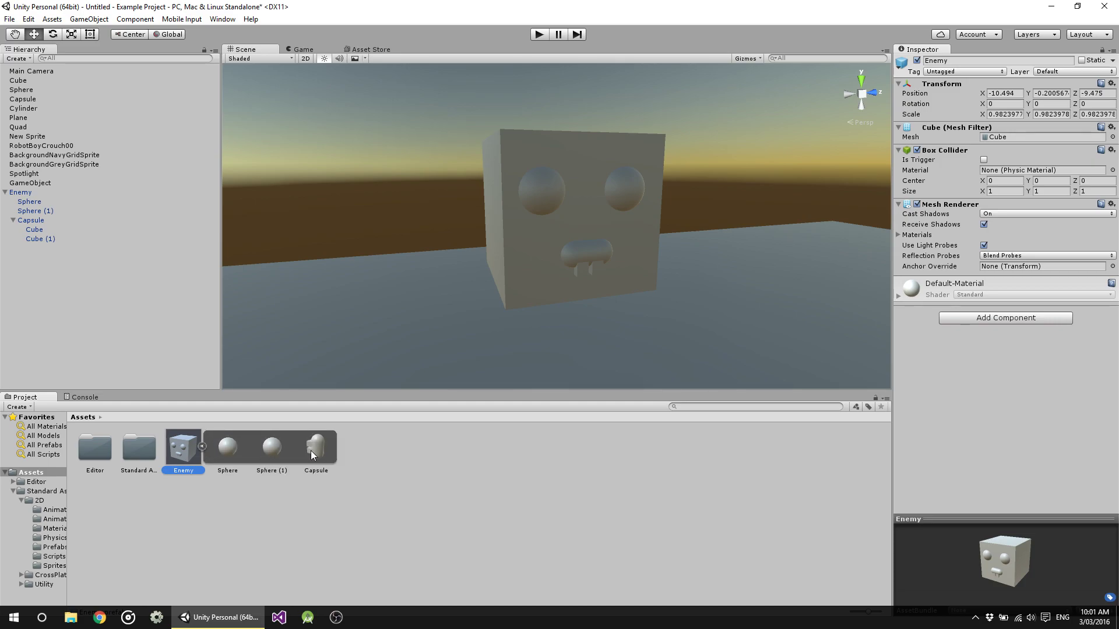
click(315, 454)
click(197, 460)
click(320, 455)
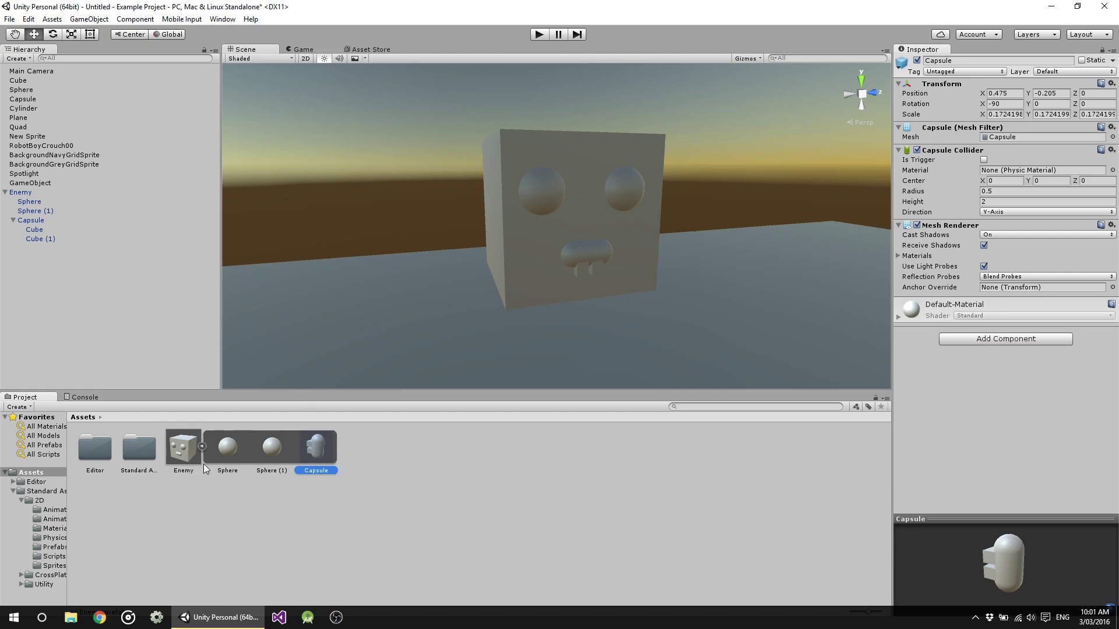
click(201, 447)
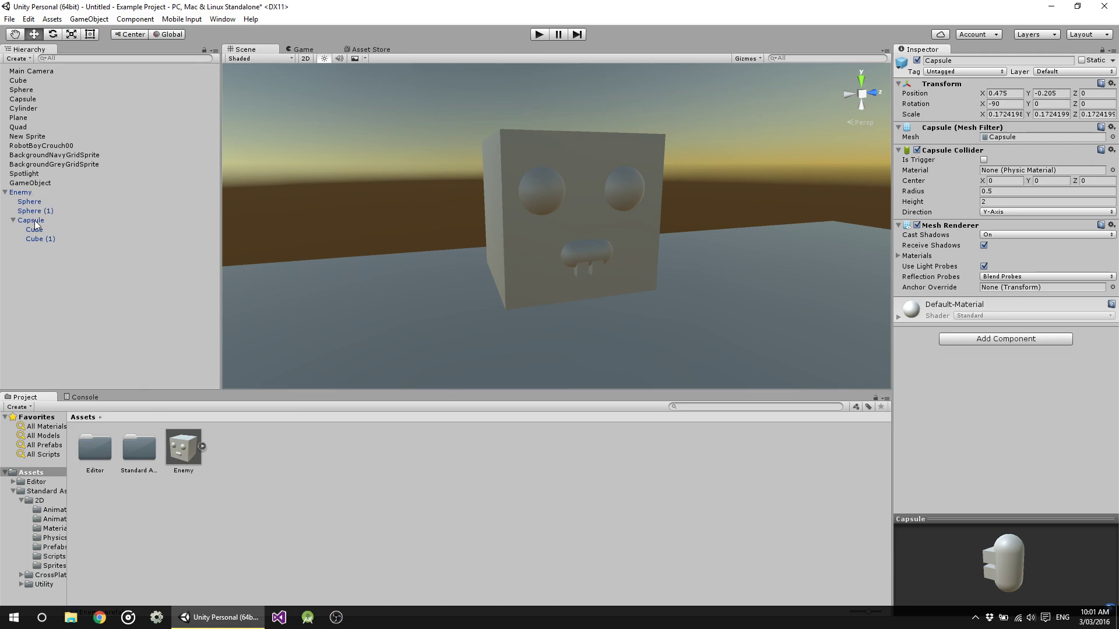
click(26, 193)
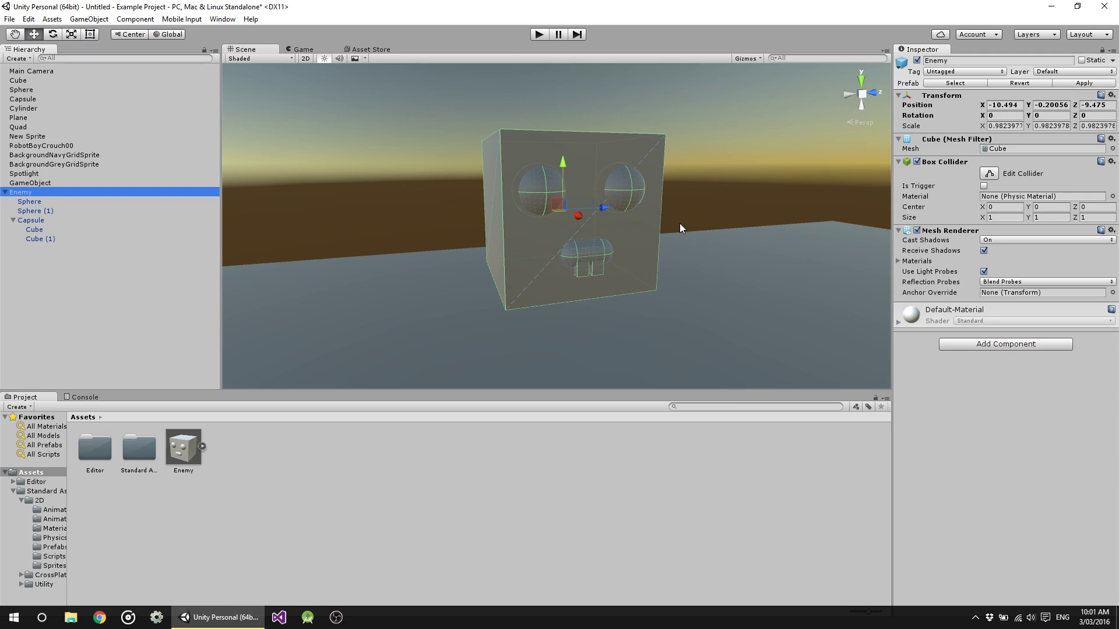
Reposition the scene view and collapse Enemy's children in the Hierarchy
middle_drag(597, 307, 629, 290)
scroll(589, 307, down, 5)
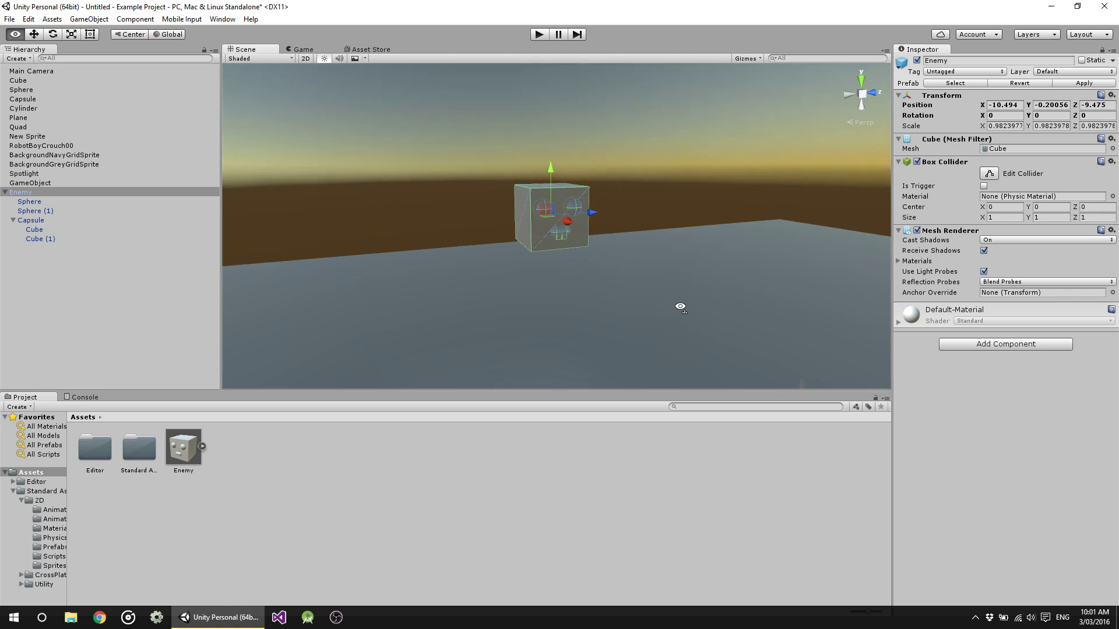
right_drag(672, 307, 743, 325)
click(515, 158)
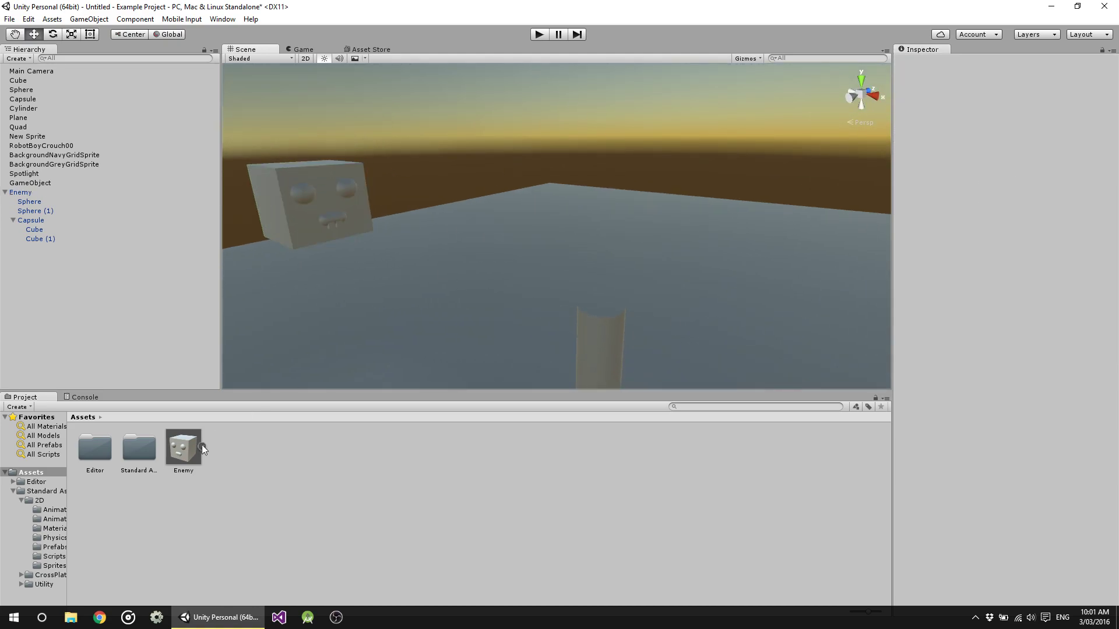
click(5, 192)
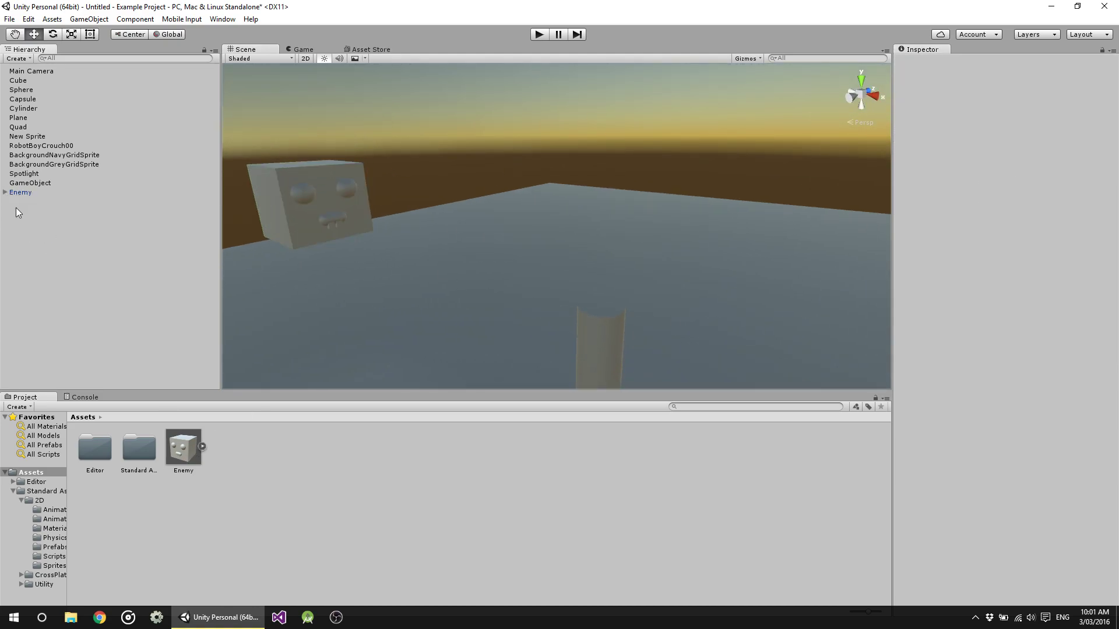
Drop four Enemy prefab copies, Enemy (1) to Enemy (4), into the scene, one on the pillar
drag(177, 439, 681, 197)
drag(198, 439, 475, 240)
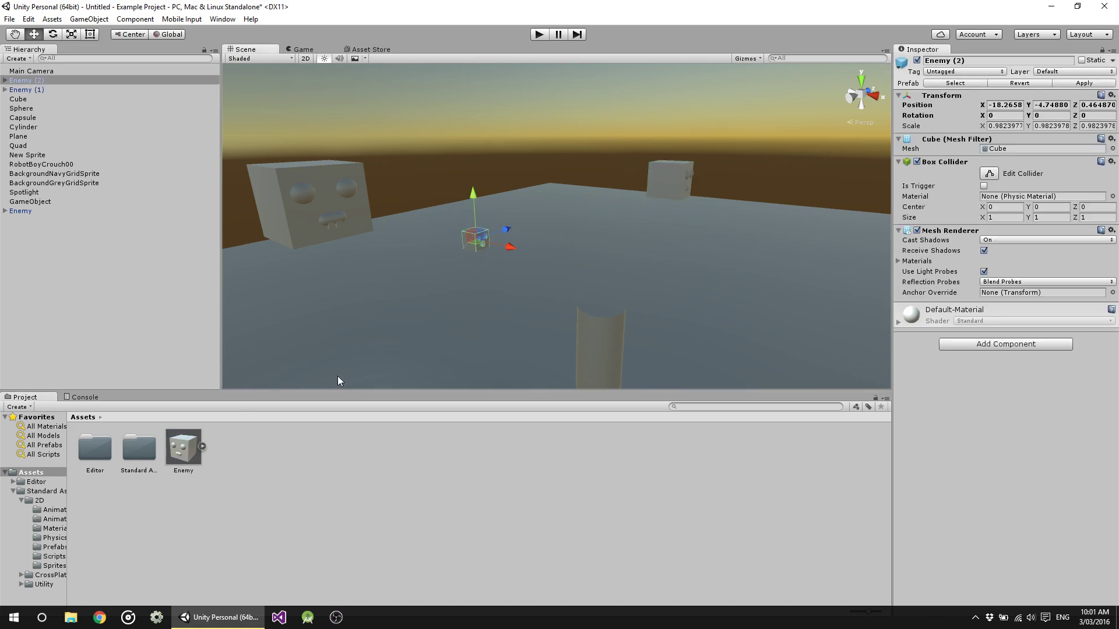
drag(177, 446, 391, 213)
drag(194, 445, 606, 317)
alt+drag(606, 317, 683, 211)
click(689, 222)
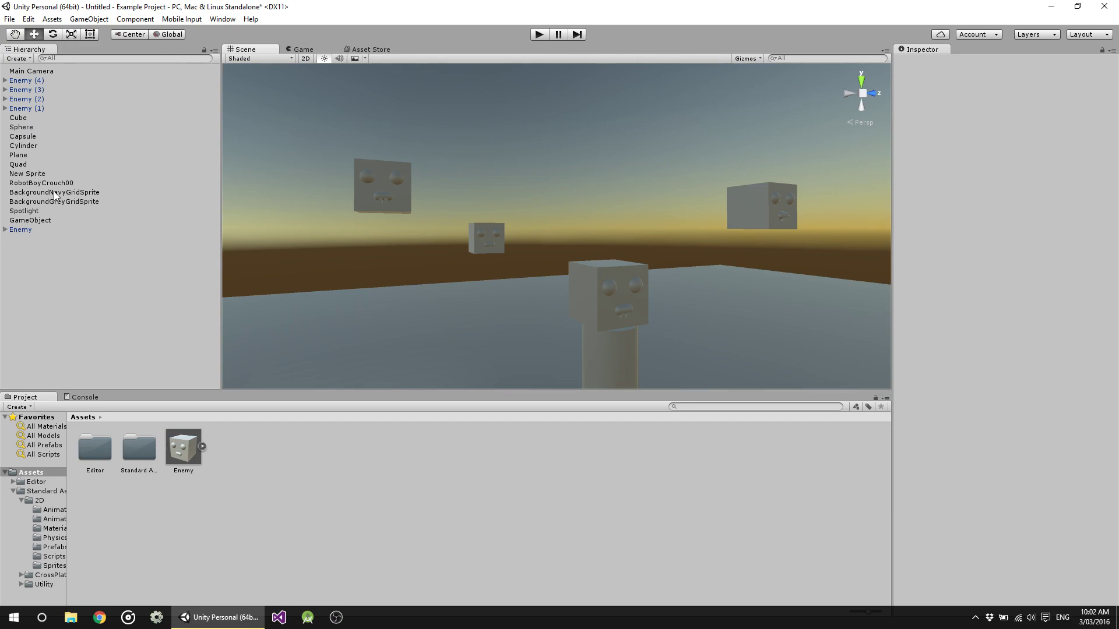
Stretch the Enemy's tooth Cube (1) to Z scale 1.694789 and move it to Z -0.333
click(34, 230)
alt+drag(352, 205, 692, 277)
scroll(699, 231, up, 3)
key(f)
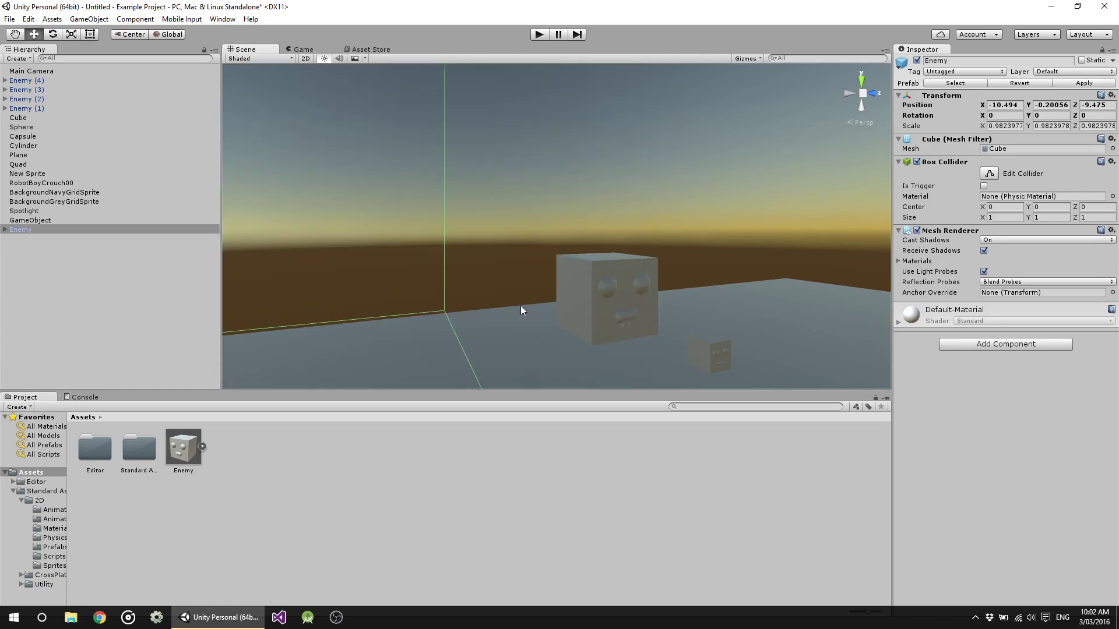
click(5, 231)
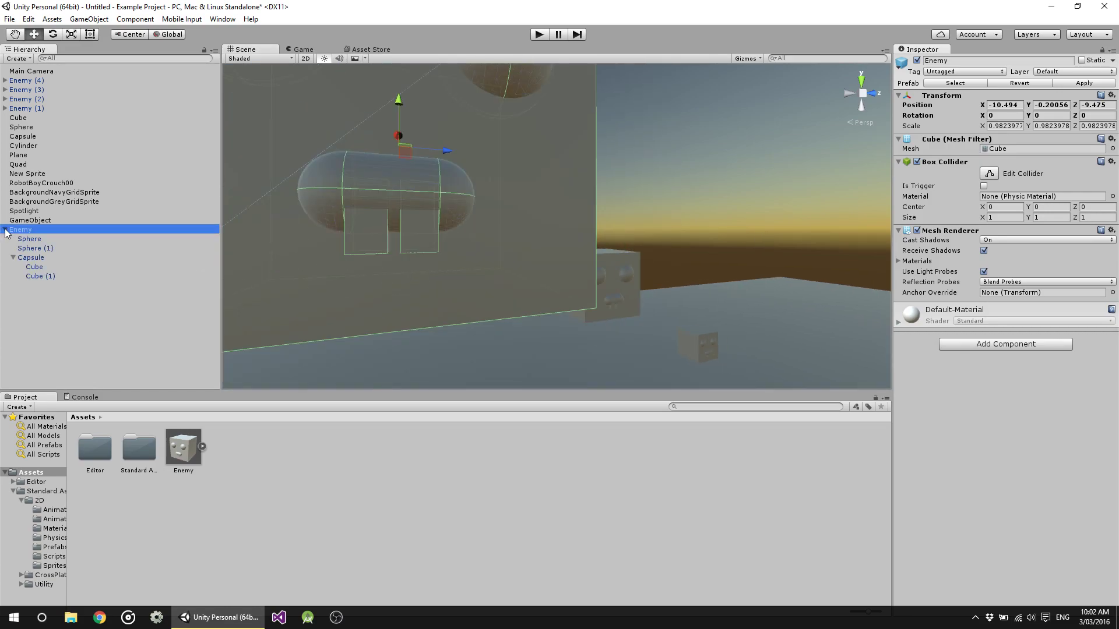
click(51, 276)
drag(418, 173, 418, 202)
key(r)
key(w)
Reselect the Enemy parent, then delete the Spotlight from the scene
click(394, 203)
click(393, 200)
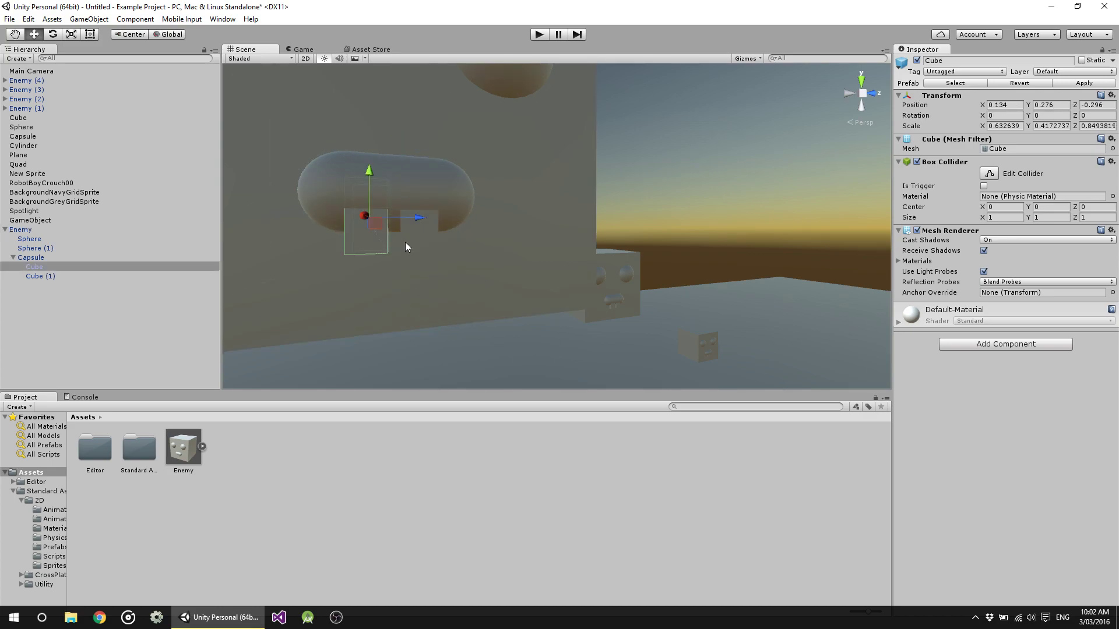
click(515, 253)
scroll(656, 262, down, 6)
scroll(649, 270, up, 2)
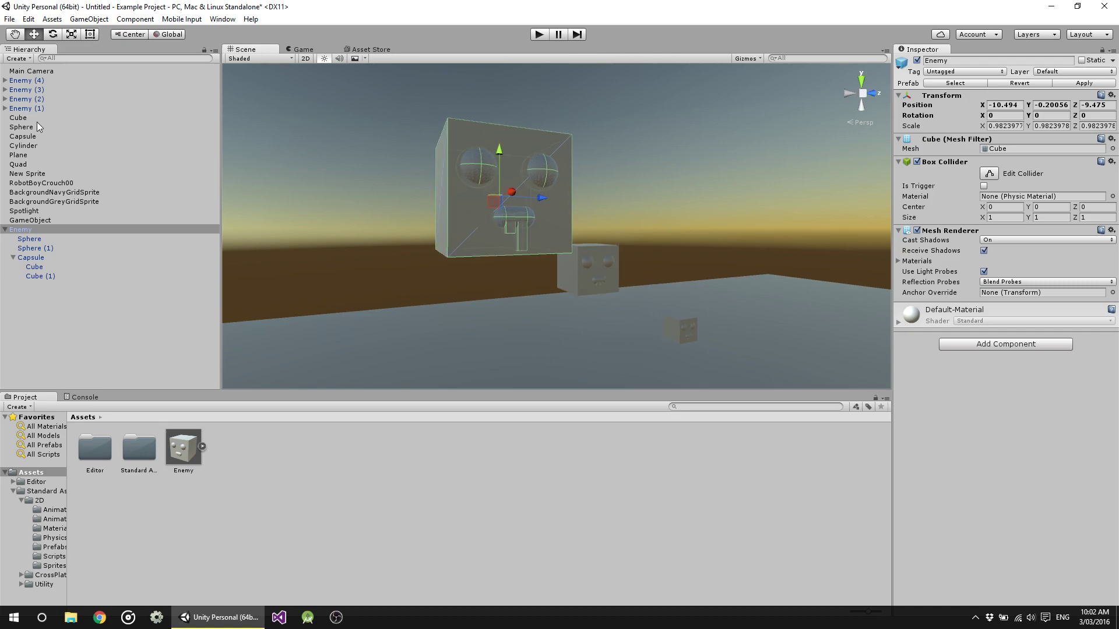
click(40, 212)
key(Delete)
Add a Directional Light to the scene to replace the Spotlight
right_click(51, 299)
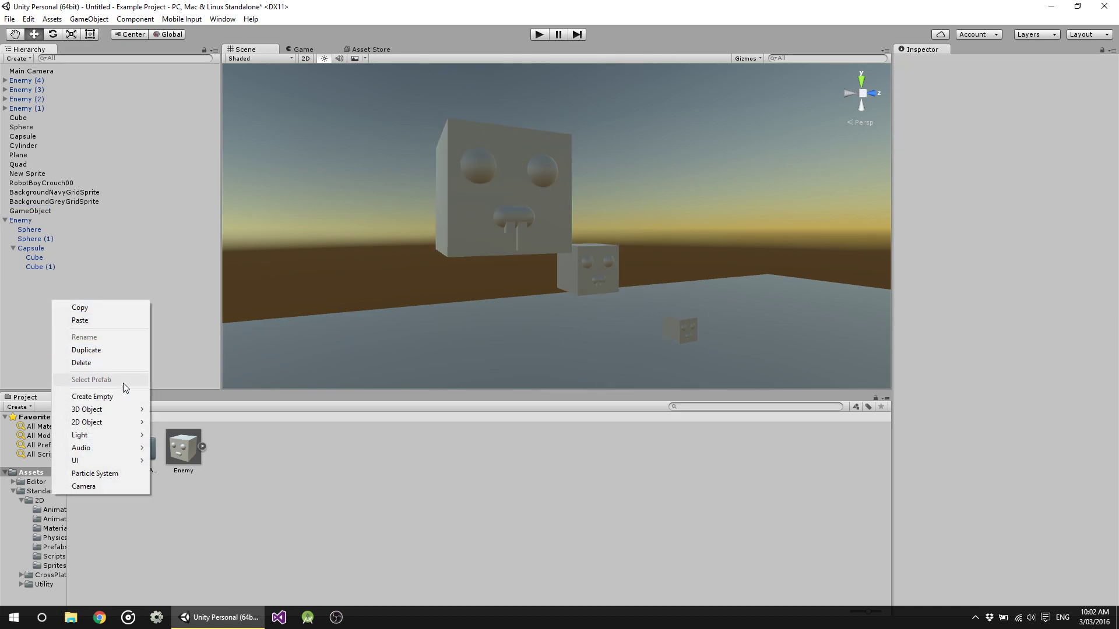
mouse_move(119, 439)
click(180, 435)
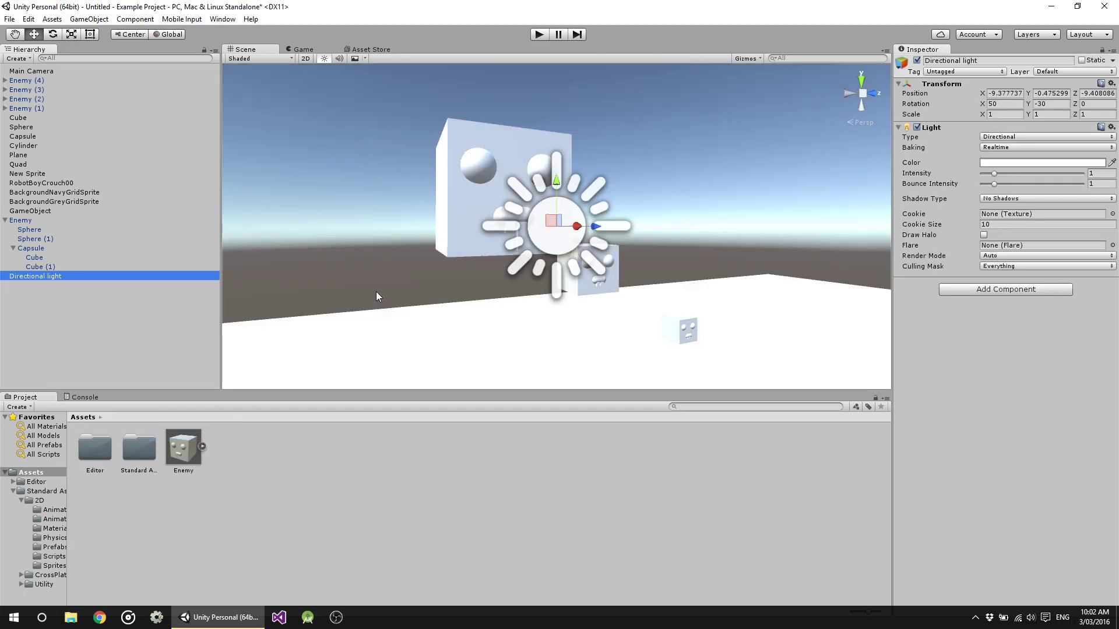
scroll(641, 236, up, 4)
click(603, 228)
Frame the enemy cubes and select the original Enemy's face board
scroll(612, 238, up, 3)
alt+drag(621, 249, 585, 245)
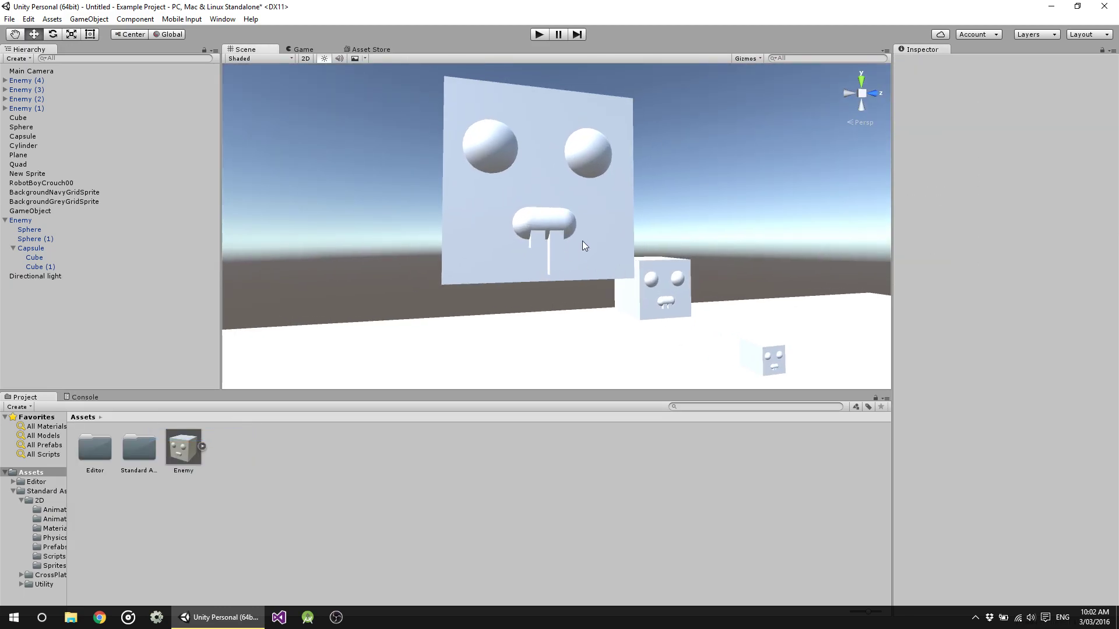
click(657, 310)
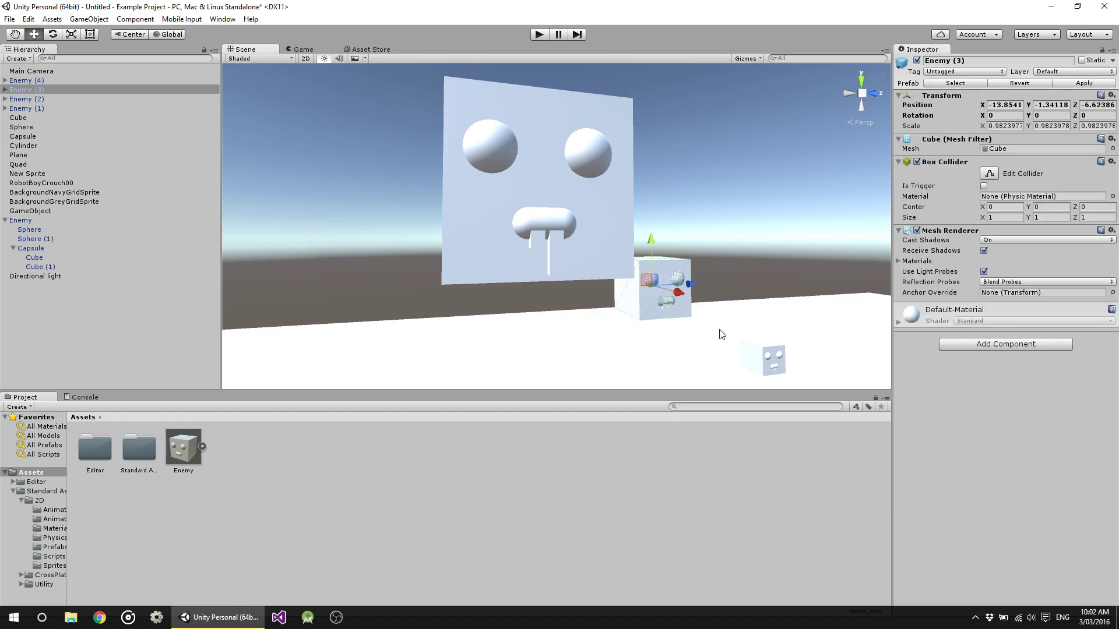
key(f)
click(715, 251)
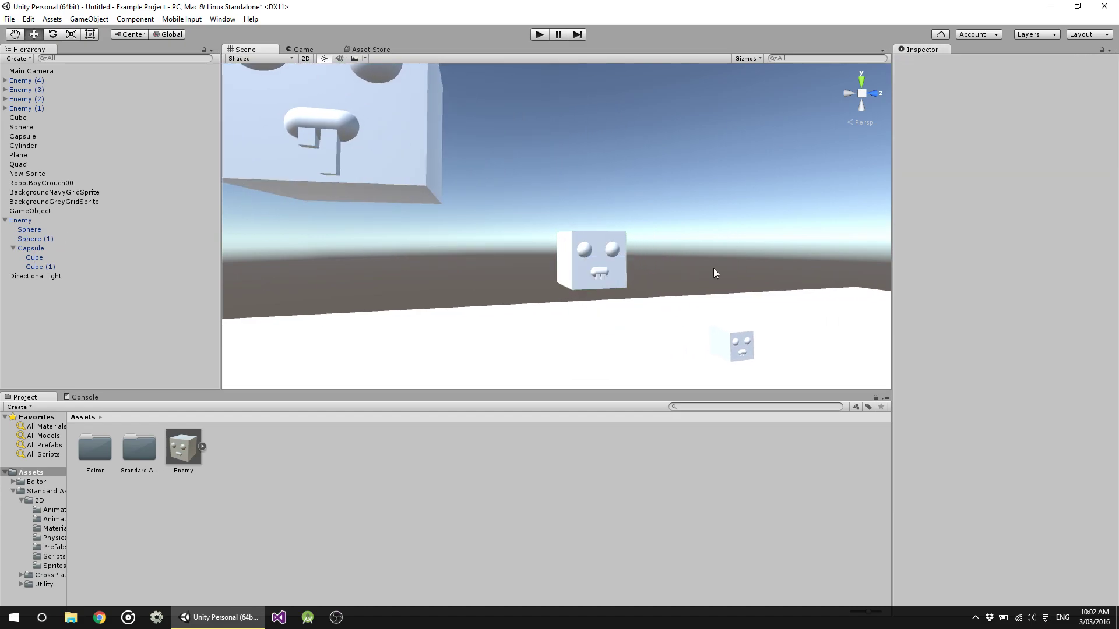
click(716, 348)
alt+drag(714, 380, 649, 329)
click(466, 203)
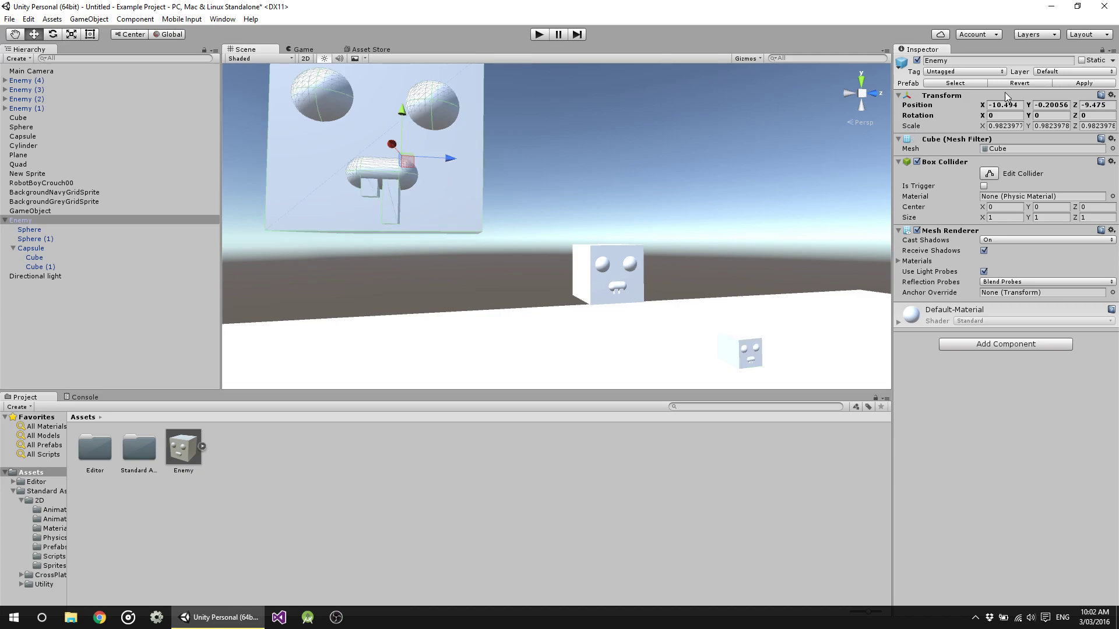
Apply the Enemy instance's edits to its prefab and inspect the prefab's Capsule part
click(1098, 84)
right_drag(792, 346, 576, 320)
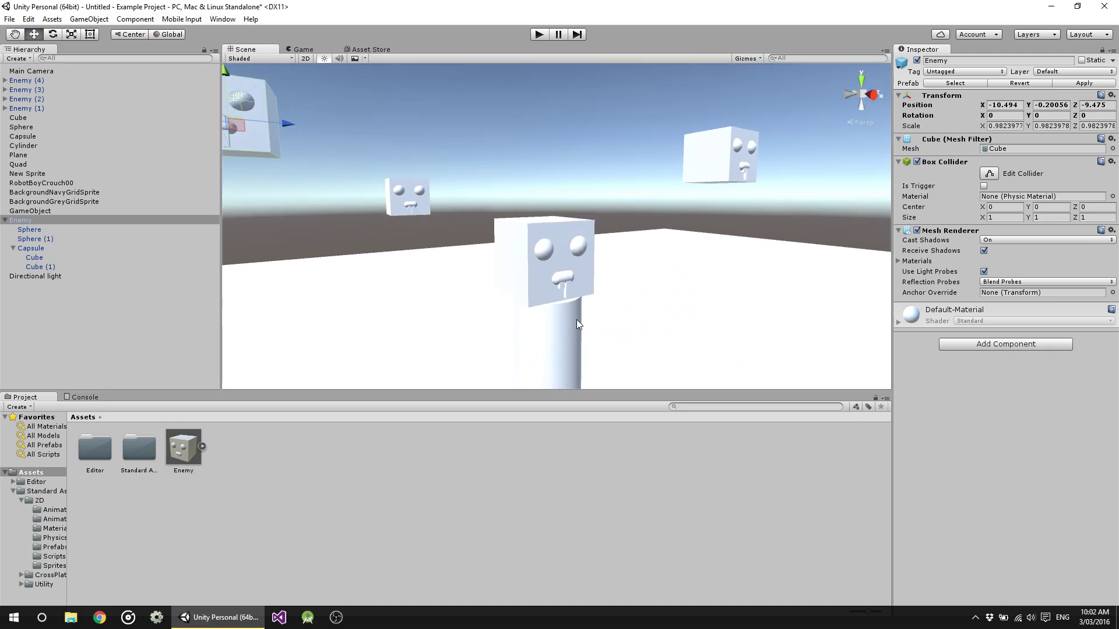
click(202, 447)
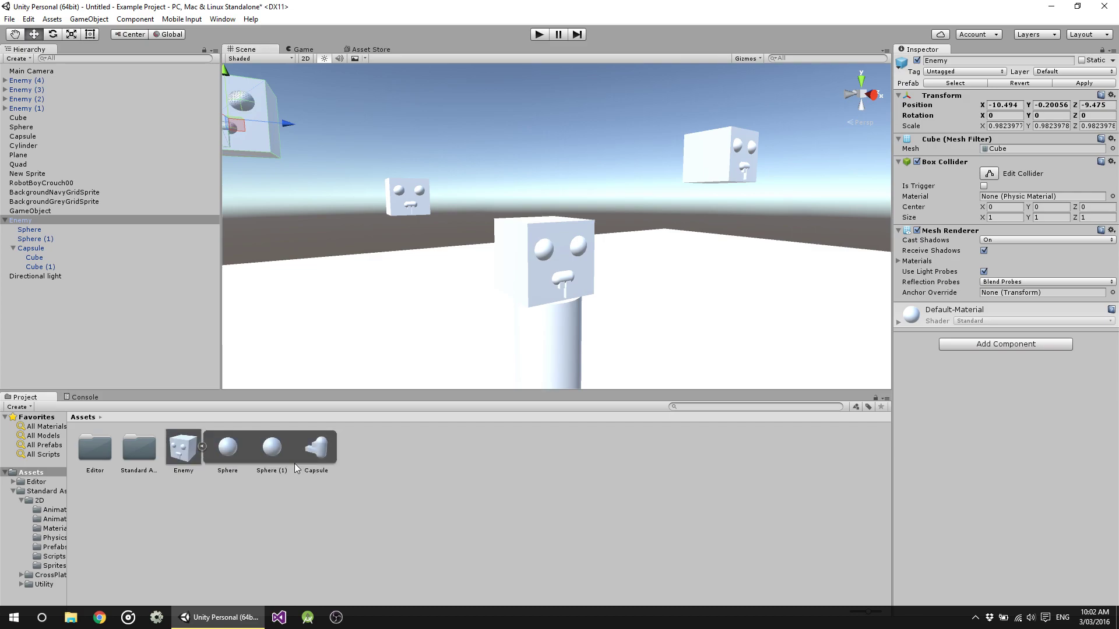
click(319, 462)
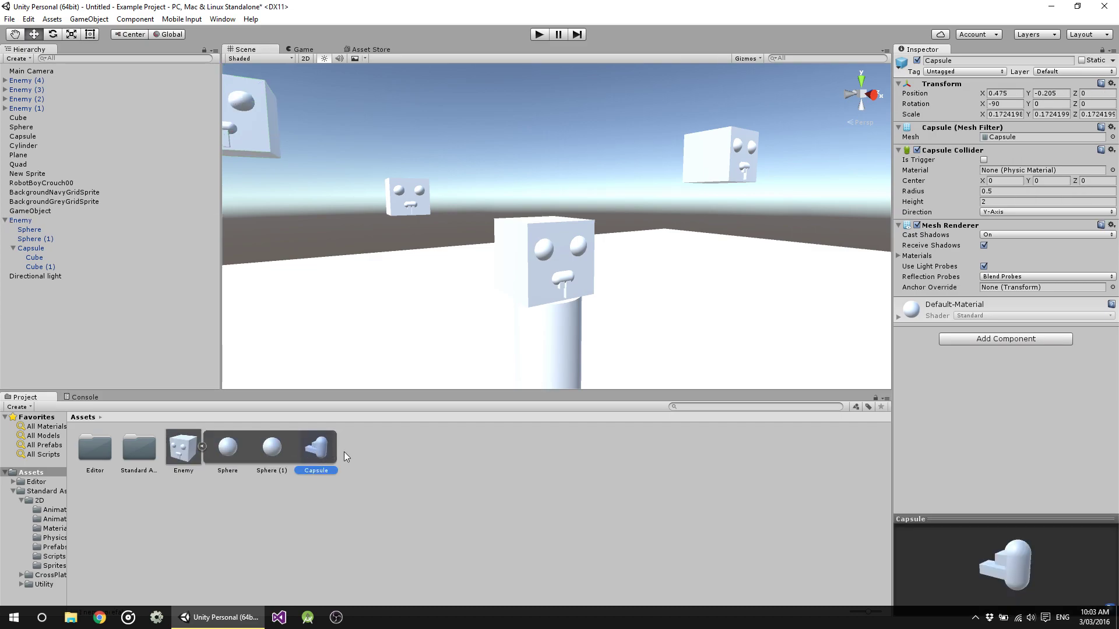
Collapse the Enemy prefab's parts and start a new scene with Ctrl+N
click(201, 446)
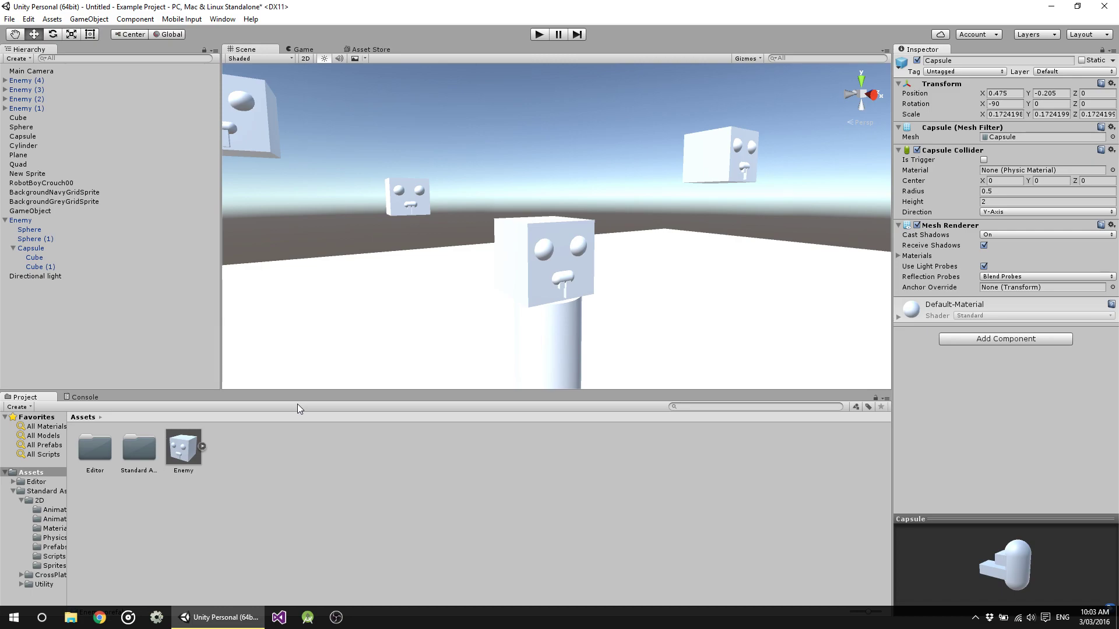
middle_drag(379, 218, 555, 269)
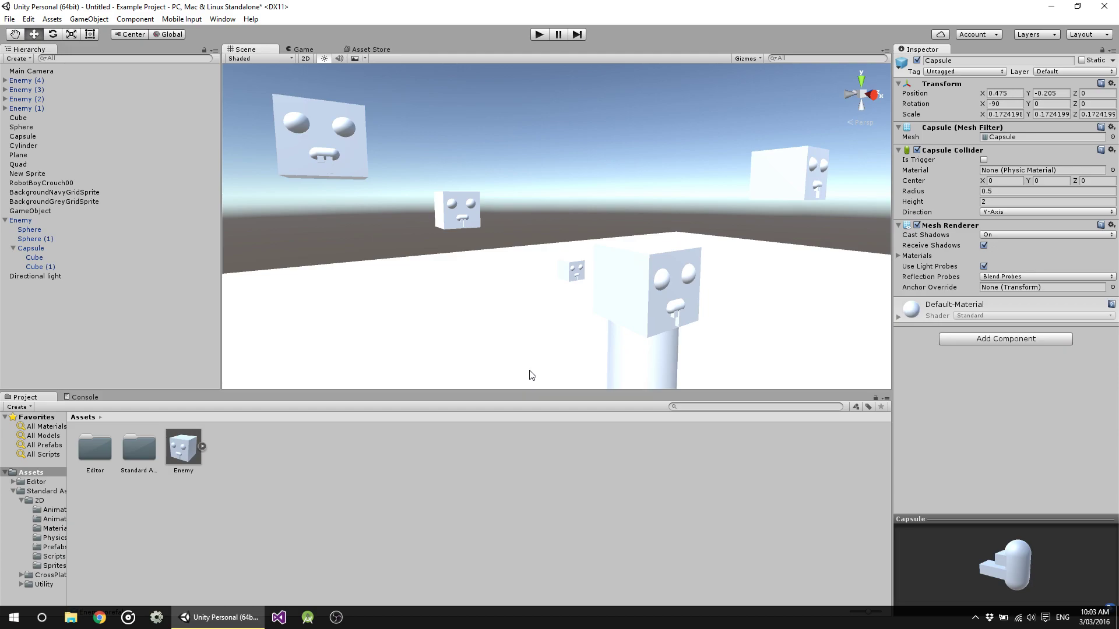
key(ctrl+n)
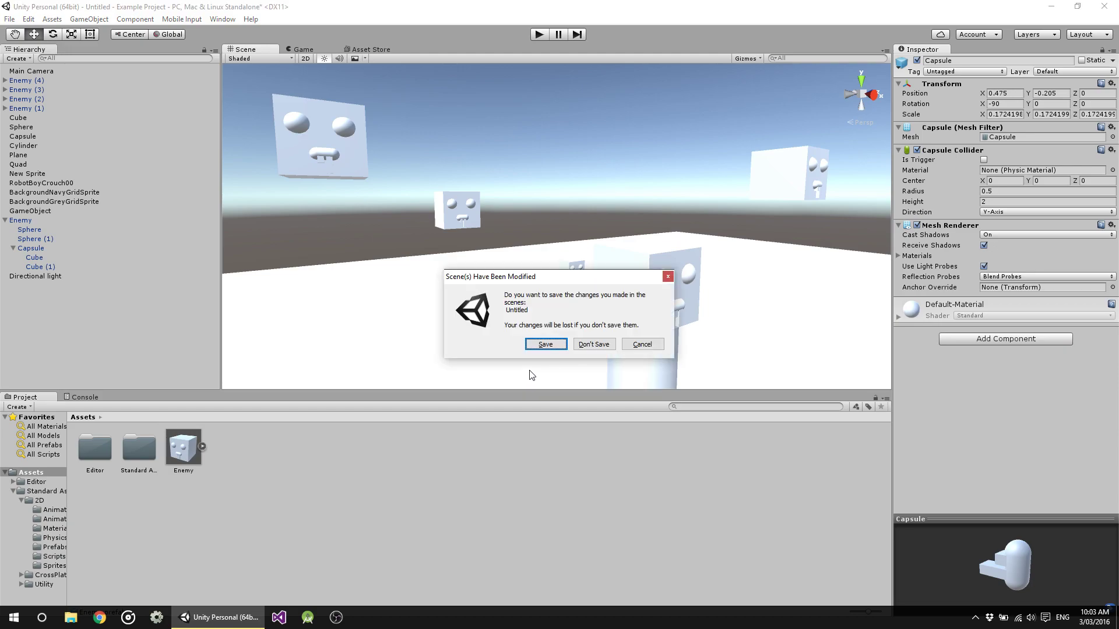
Discard the old scene unsaved and place three Enemy prefab copies: Enemy, Enemy (1), Enemy (2)
click(593, 345)
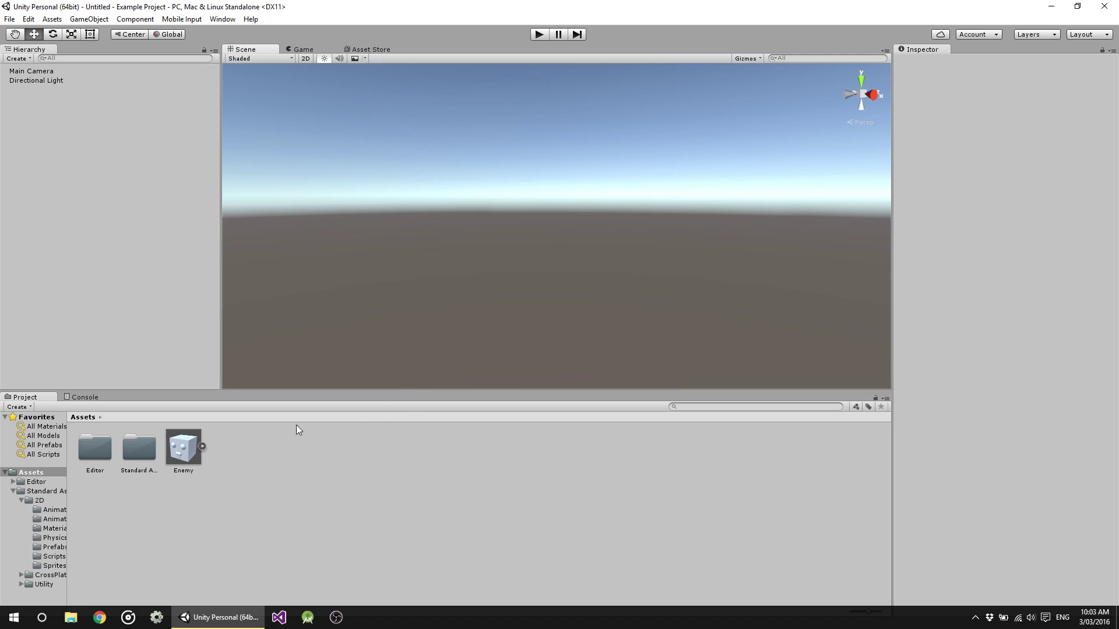
drag(185, 450, 421, 272)
drag(172, 447, 608, 288)
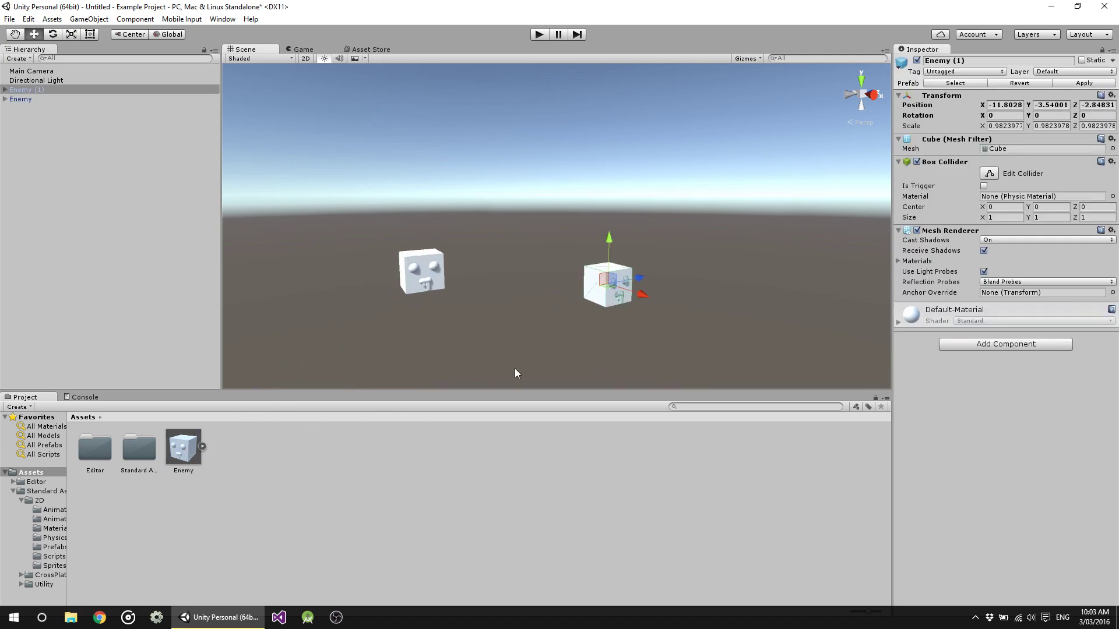
drag(181, 449, 515, 224)
click(546, 299)
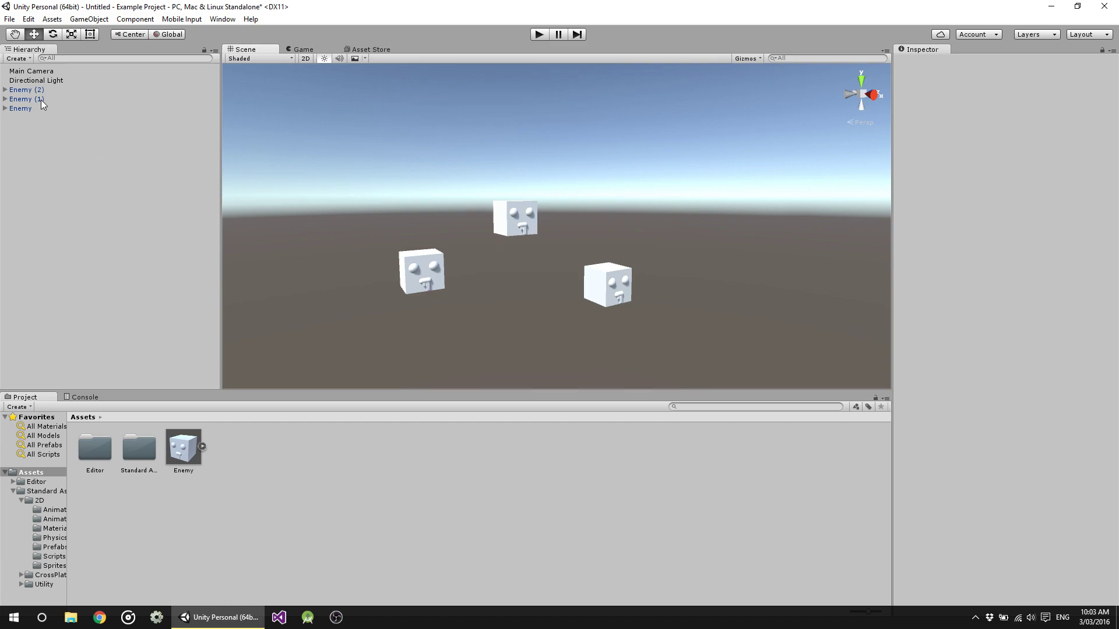
Zoom in on the Enemy face and pull its left eye sphere off to the left
click(104, 108)
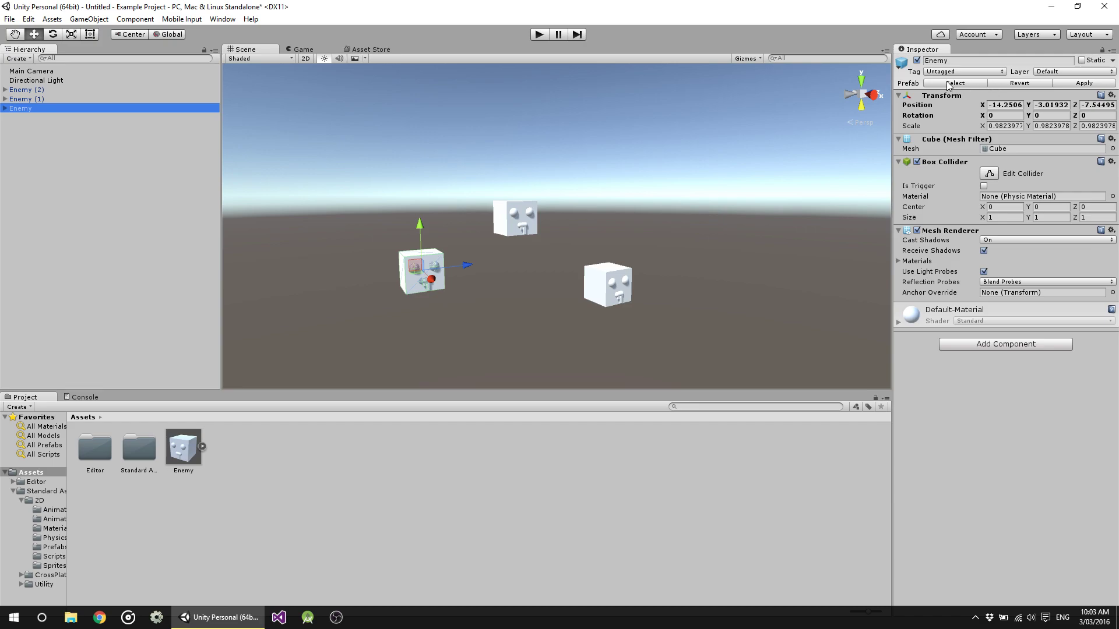
scroll(522, 280, up, 6)
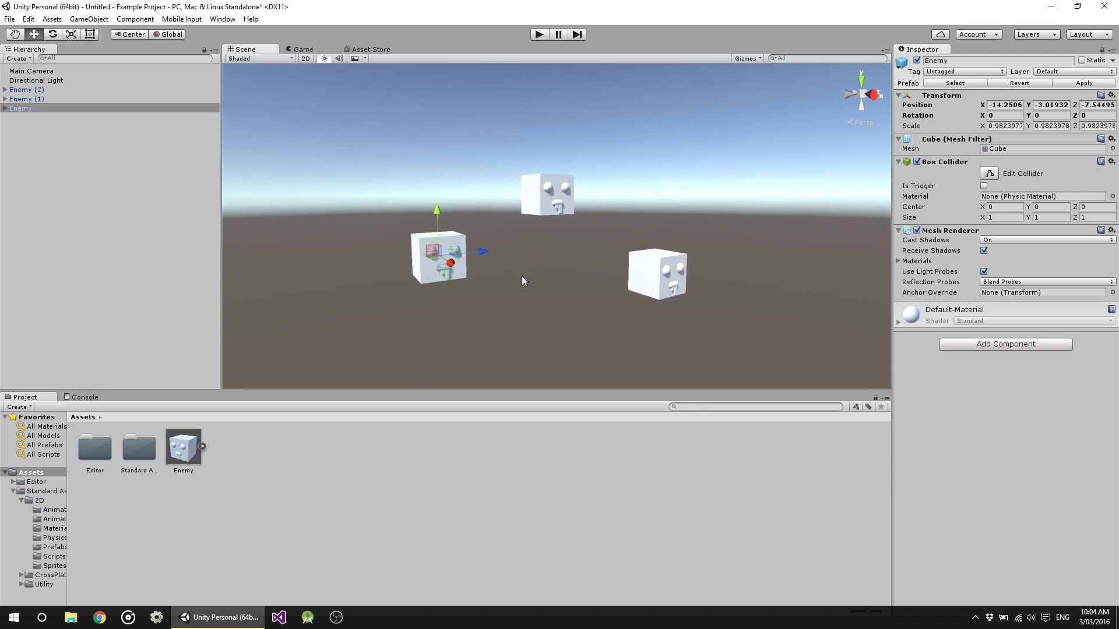
middle_drag(532, 333, 703, 252)
scroll(704, 250, up, 4)
alt+drag(704, 250, 459, 211)
click(449, 158)
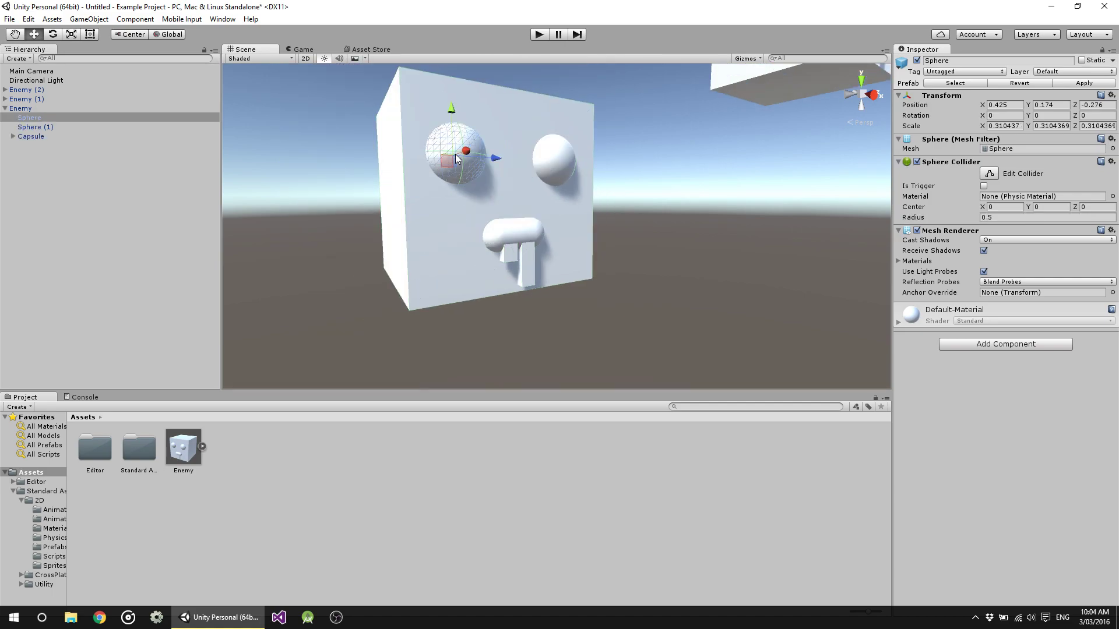
drag(458, 155, 428, 155)
click(558, 268)
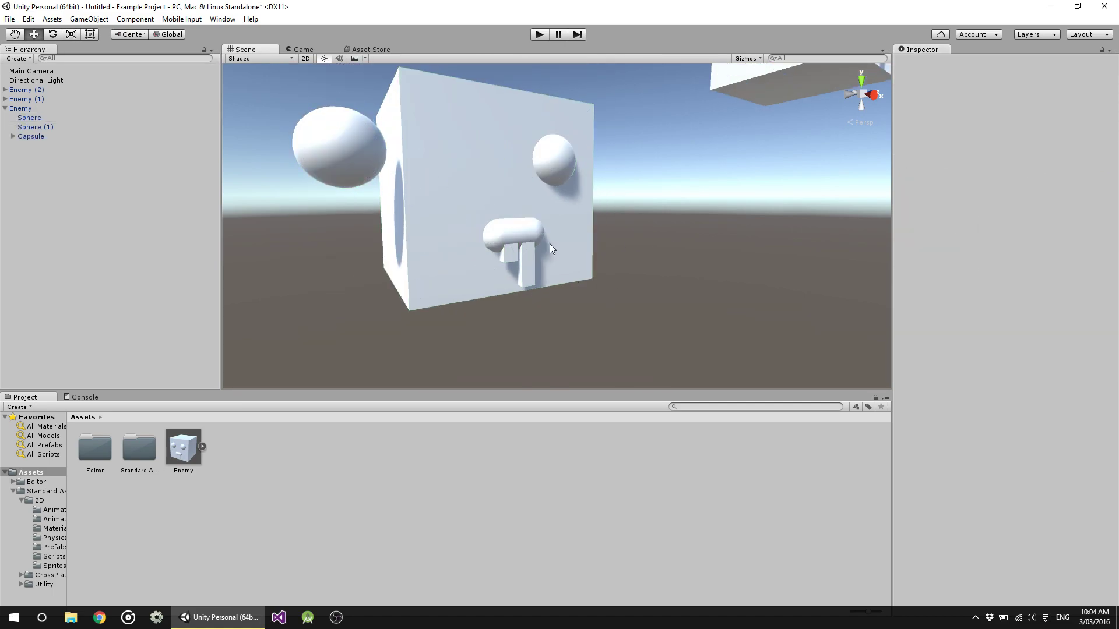
Revert the Enemy instance with Prefab Revert and locate its source prefab with Select
click(26, 99)
click(21, 108)
click(1026, 83)
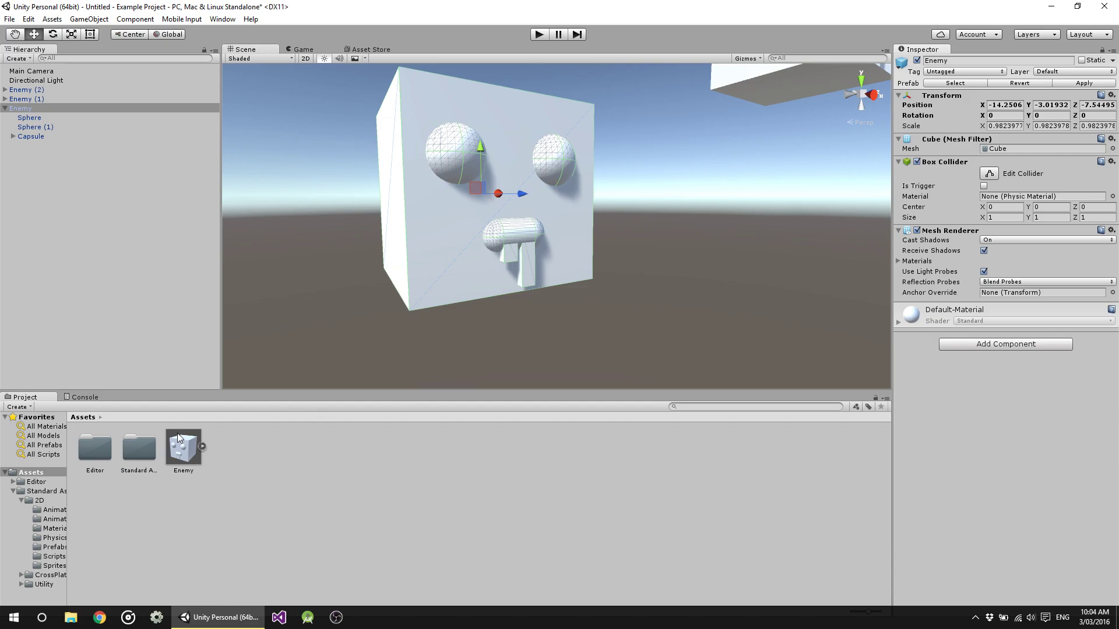
click(949, 83)
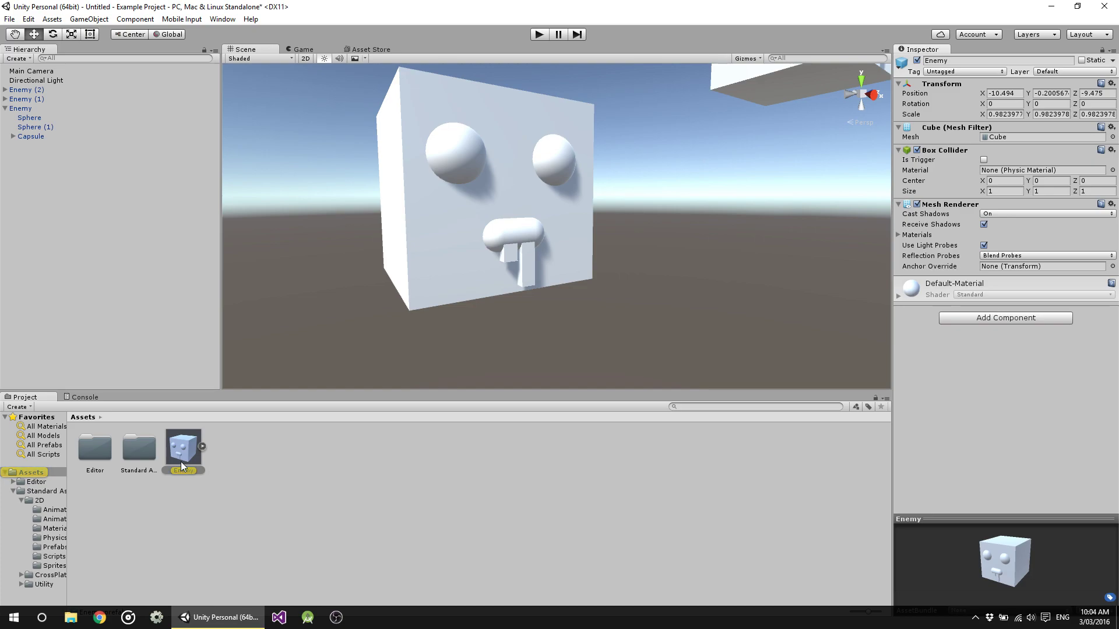
click(194, 505)
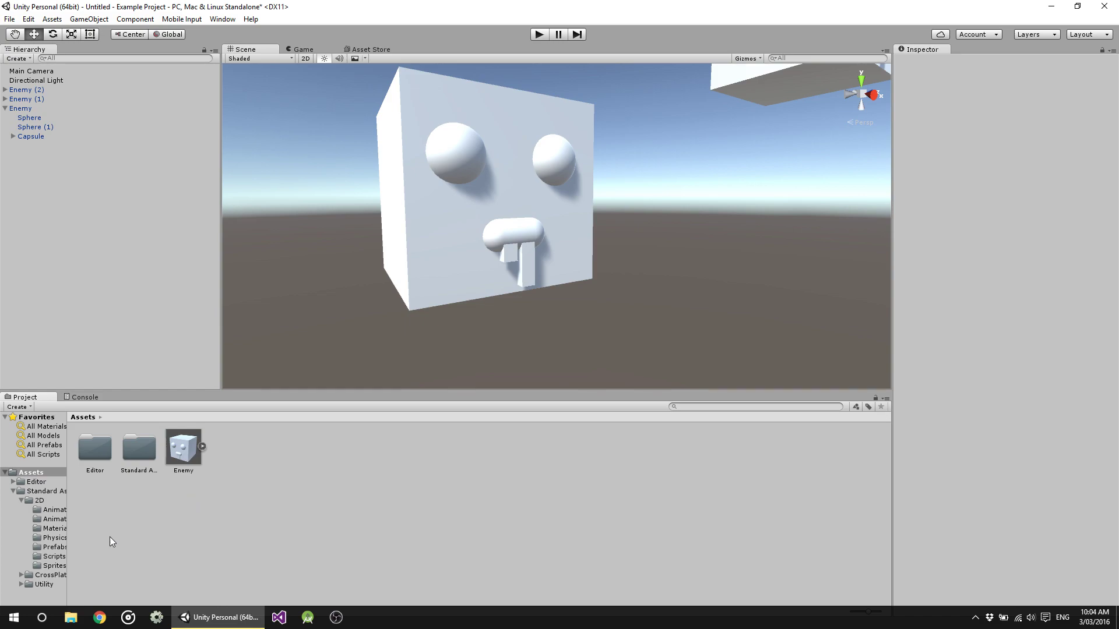
Place CharacterRobotBoy from Standard Assets/2D/Prefabs into the scene
click(58, 547)
scroll(320, 292, down, 5)
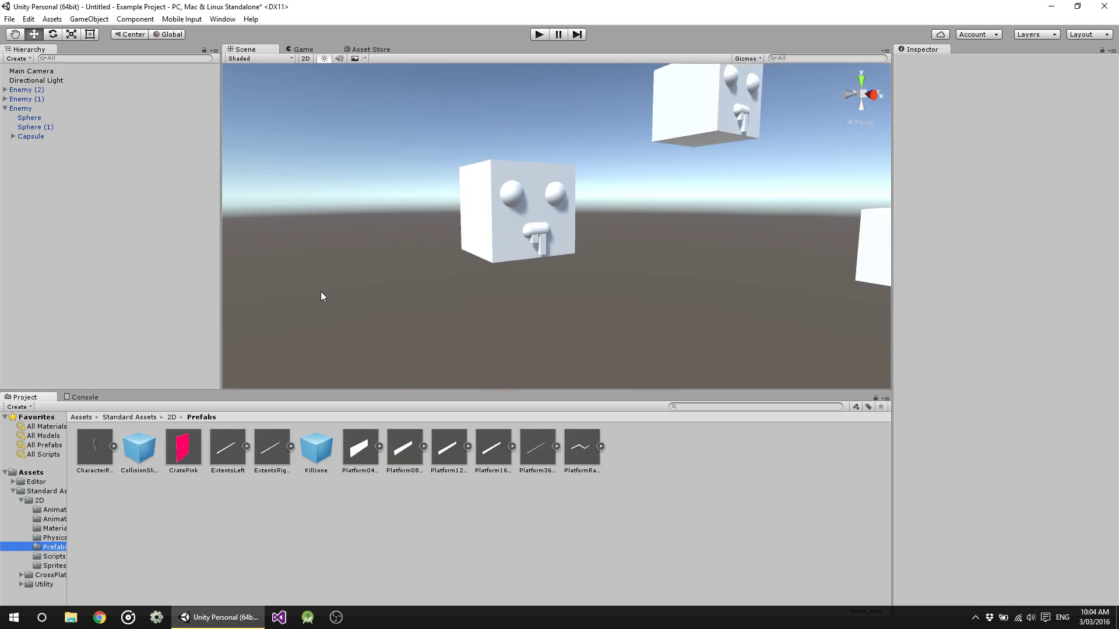
drag(95, 446, 444, 151)
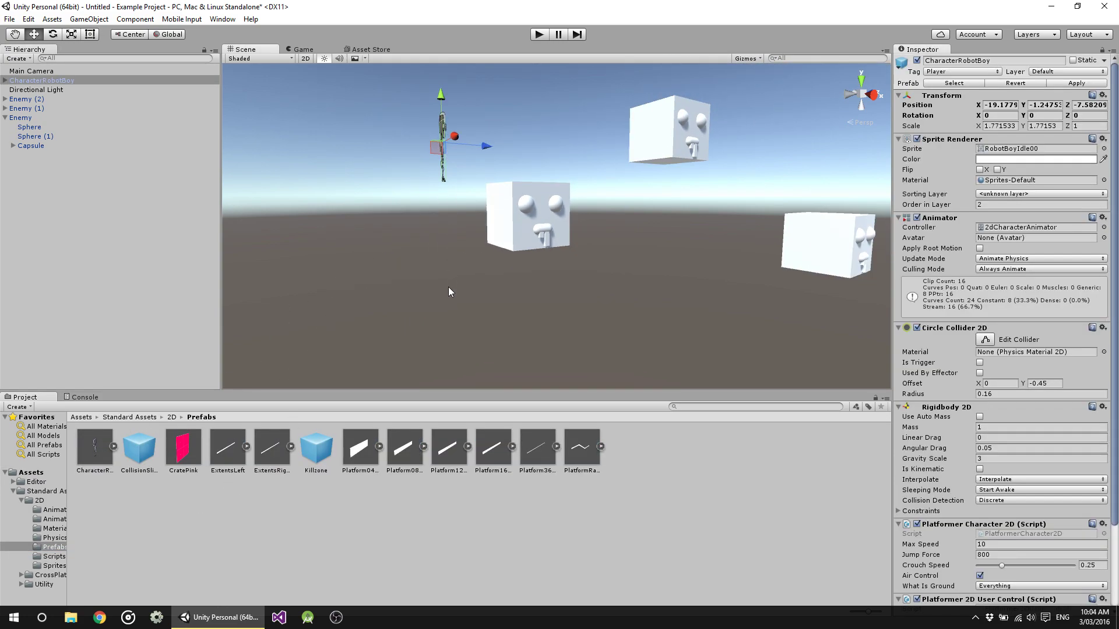
click(421, 215)
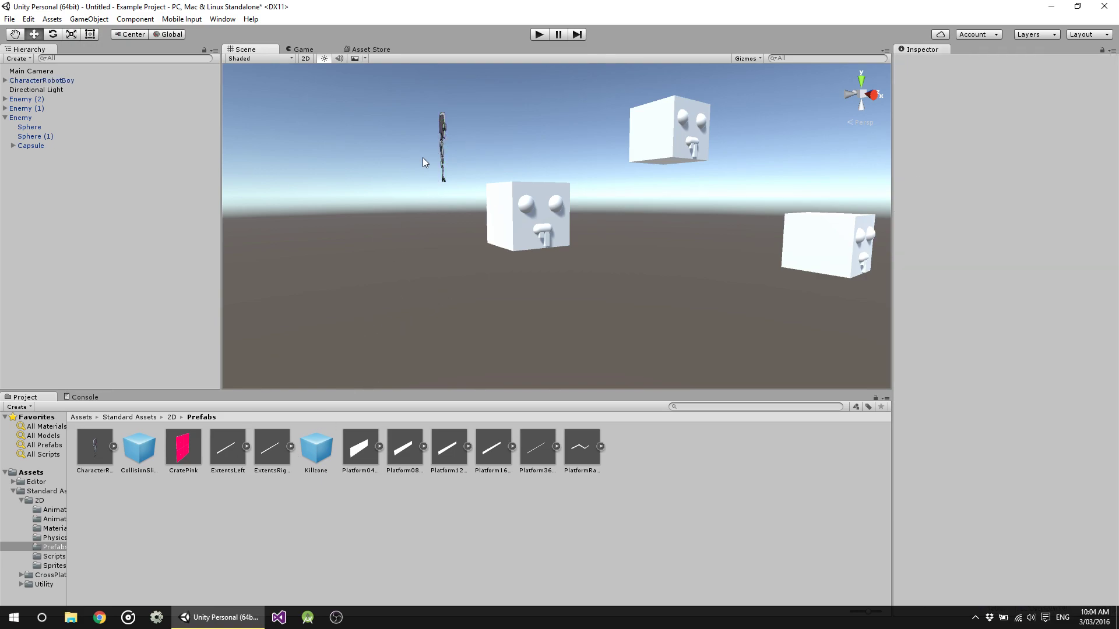
Return the Project panel to Assets and locate the robot's source prefab via Prefab Select
click(33, 473)
middle_drag(437, 349, 596, 316)
click(382, 132)
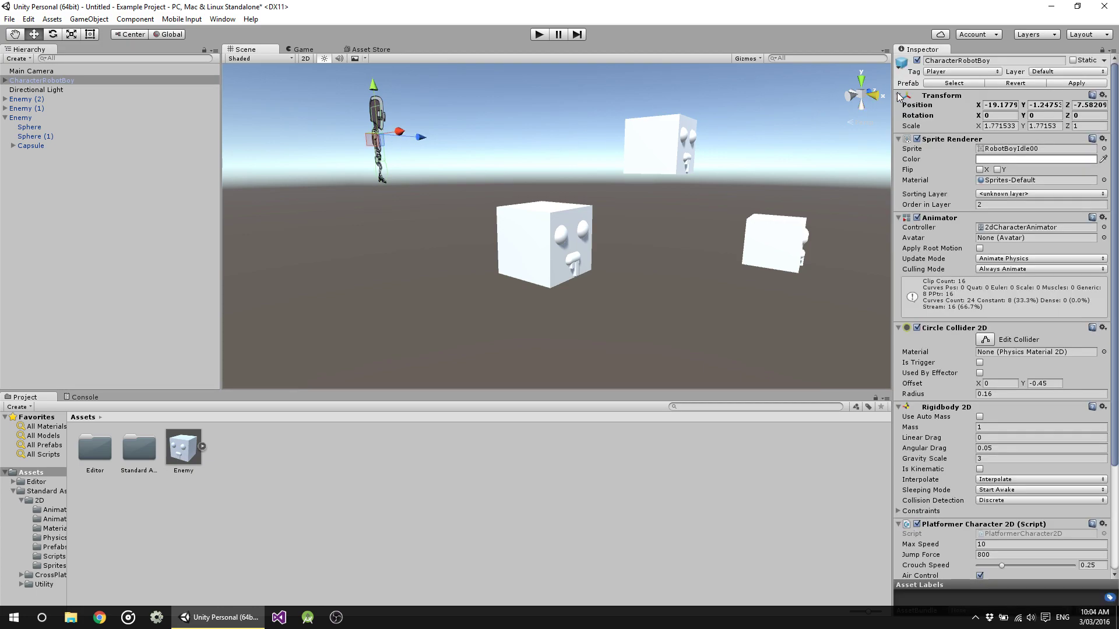
click(944, 82)
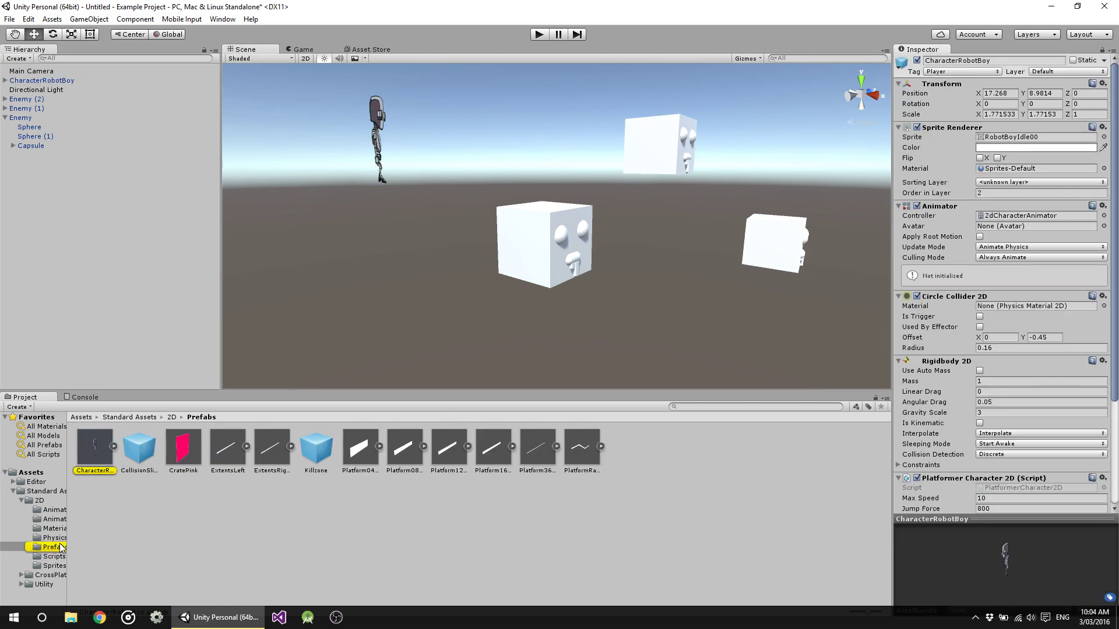